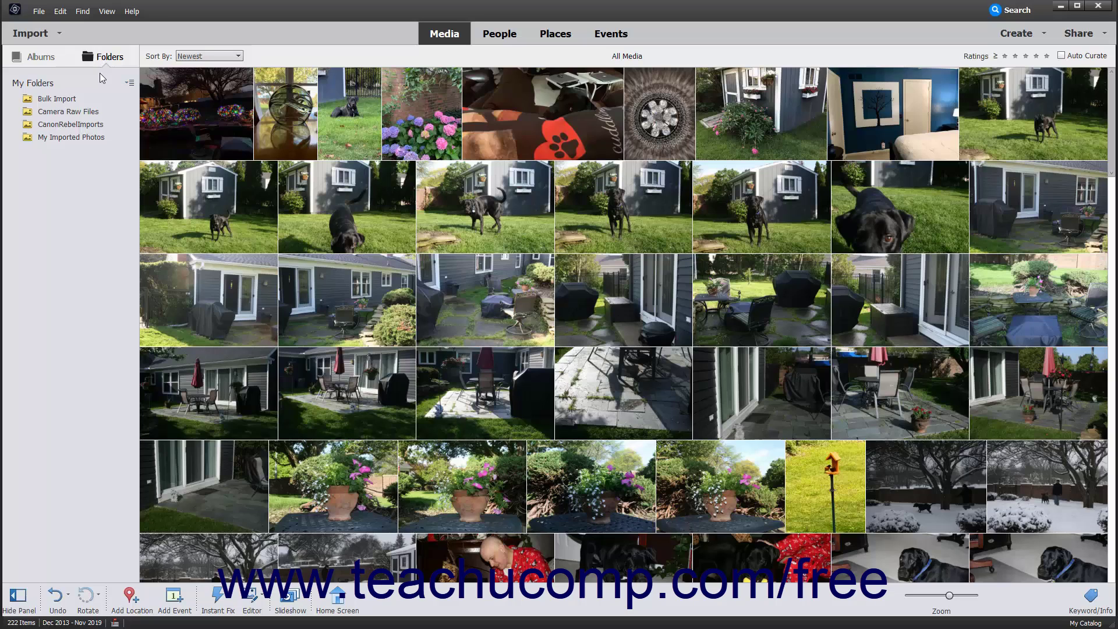
- In the Albums panel, choose New Album from the plus menu beside My Albums
left_click(41, 58)
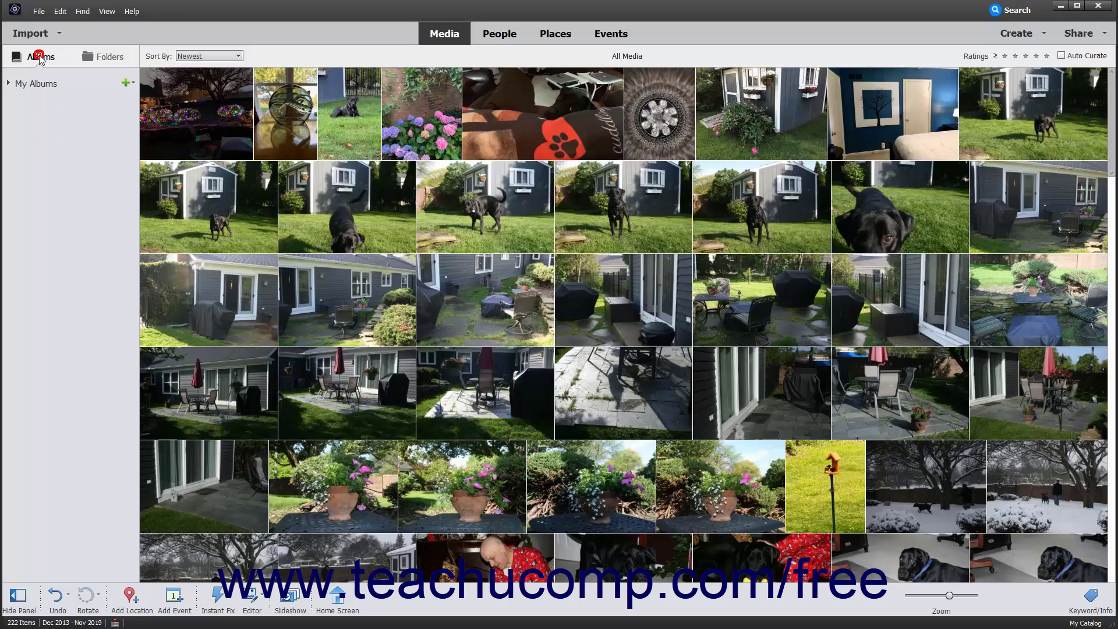
left_click(134, 84)
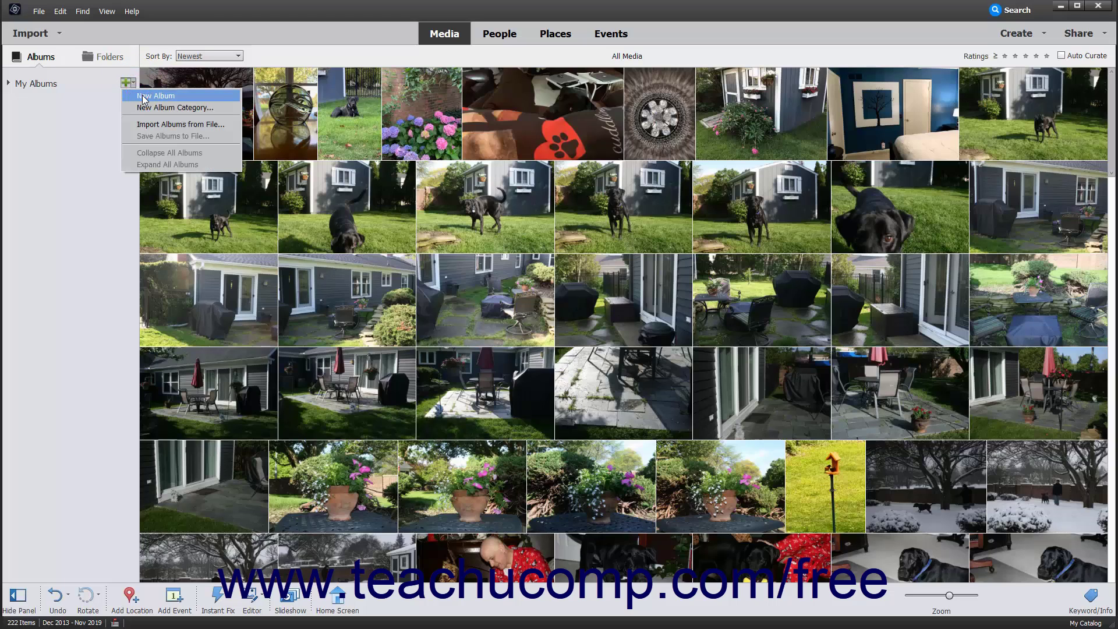
left_click(143, 96)
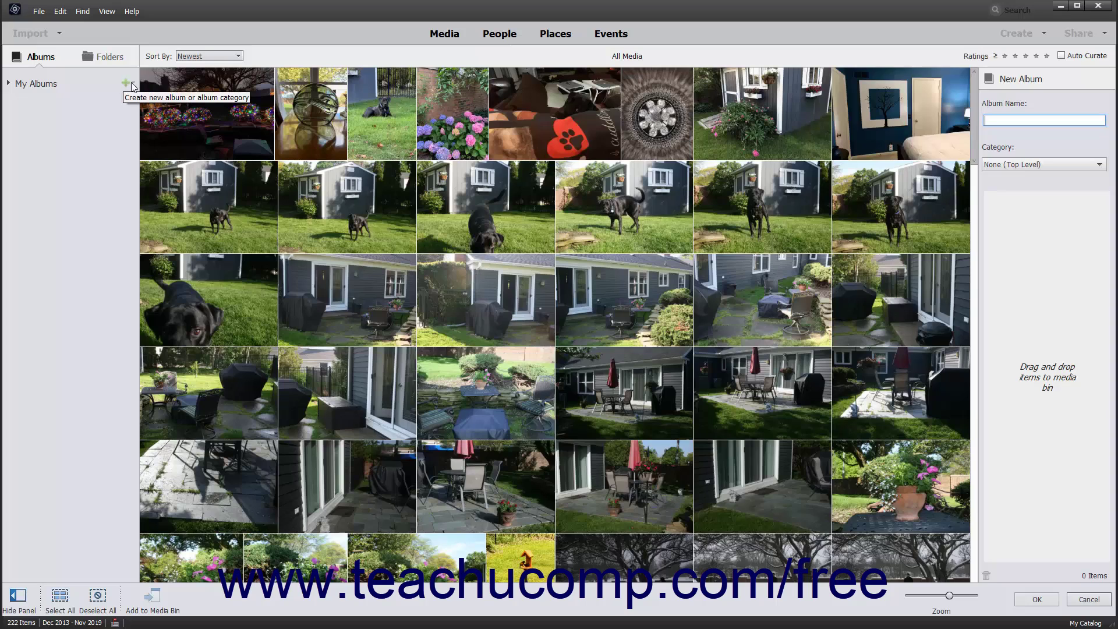
- Name the new album 'Flowers' and keep its category at None (Top Level)
left_click(1016, 79)
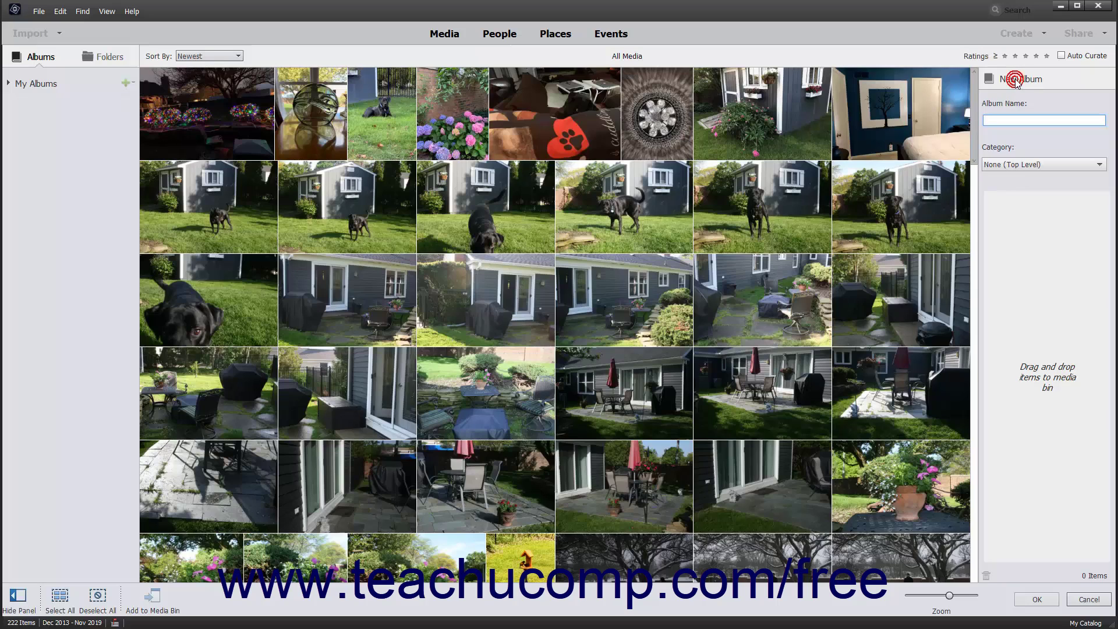
left_click(1013, 119)
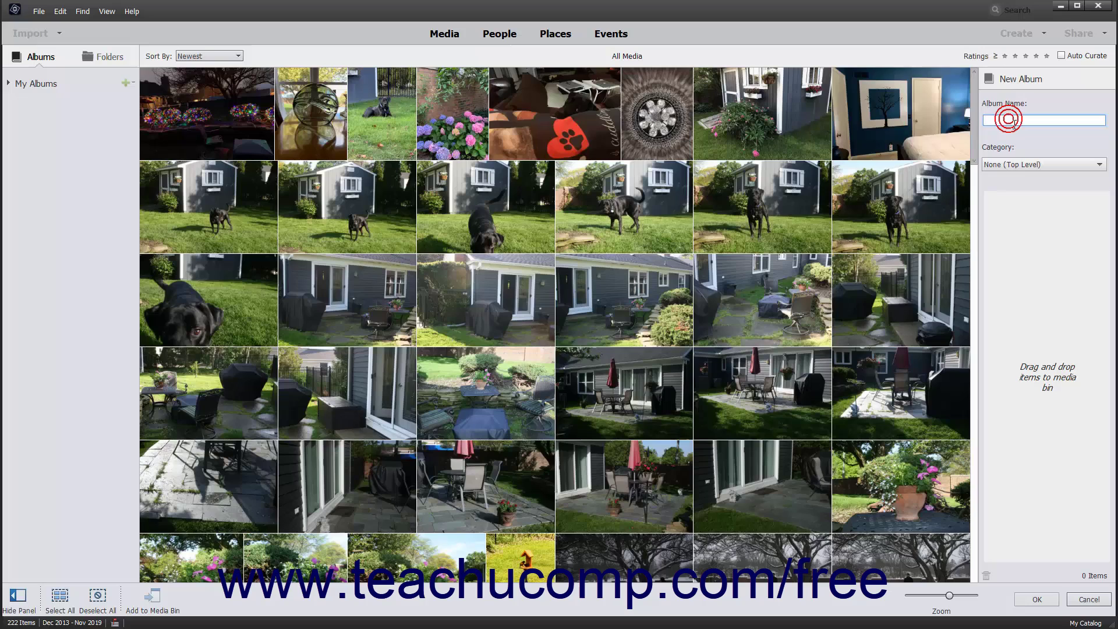
type("Flowers")
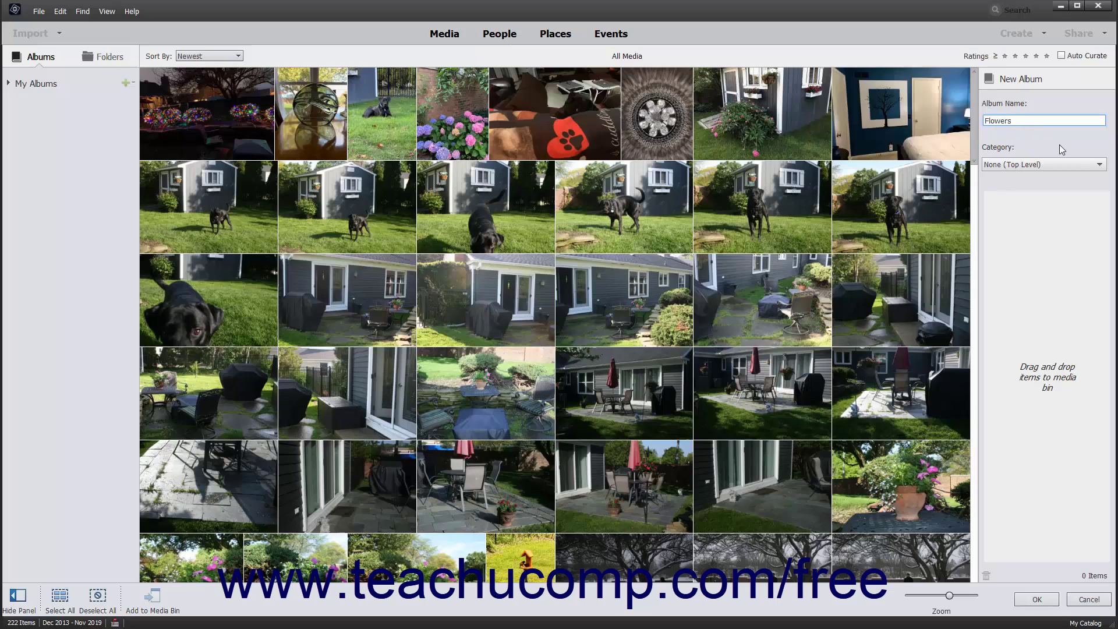
left_click(1090, 168)
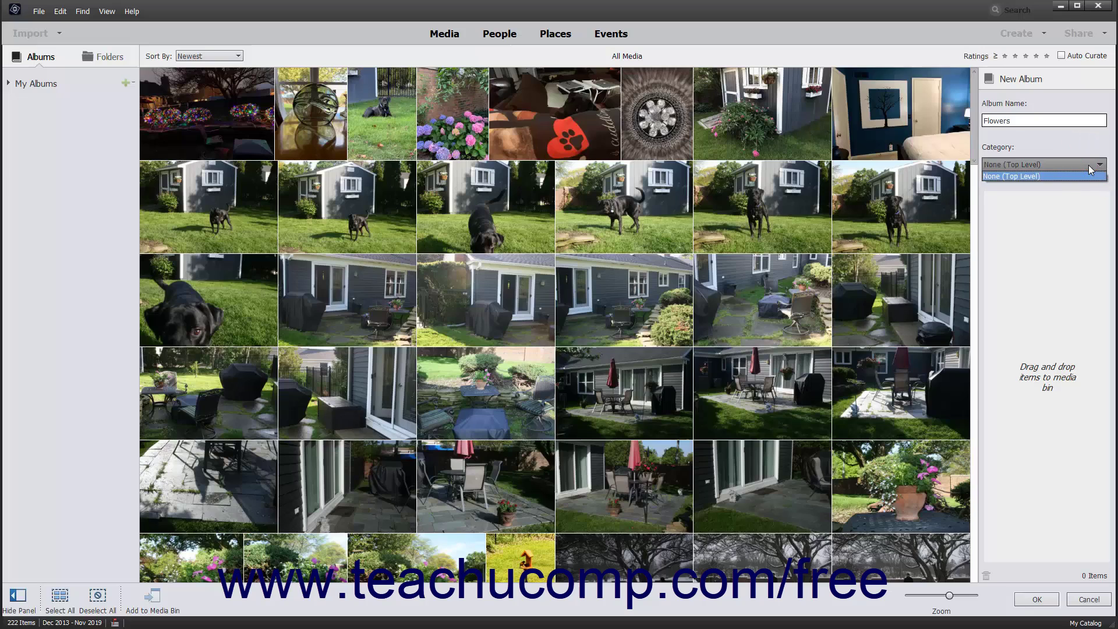
left_click(1091, 169)
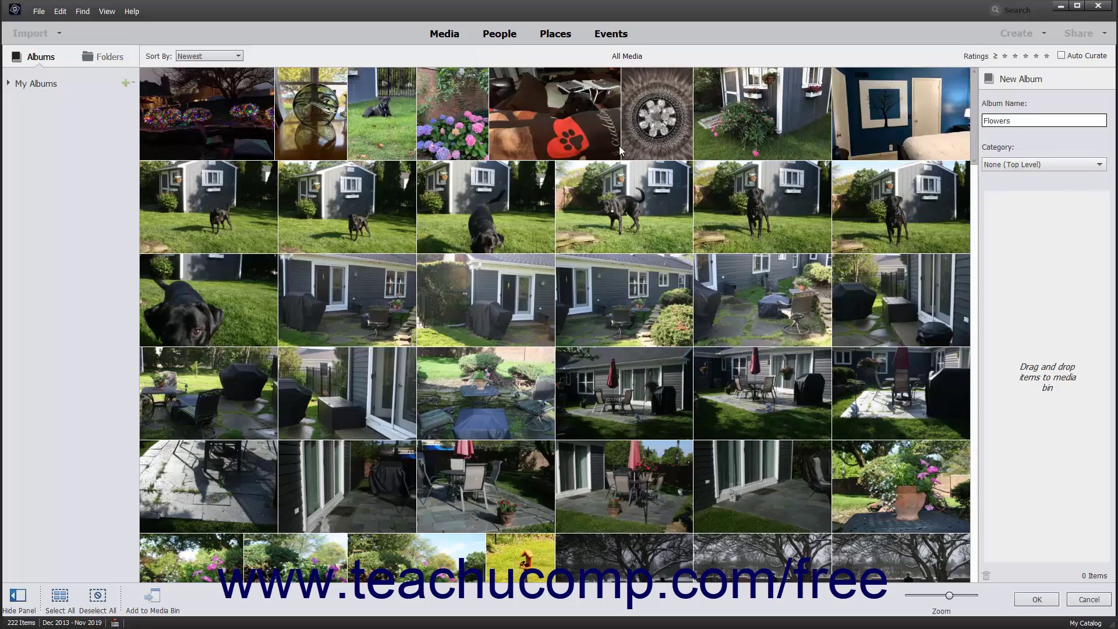
- Add the hydrangea and shed-with-flower-boxes photos to the album, with the shed photo first
left_click(469, 109)
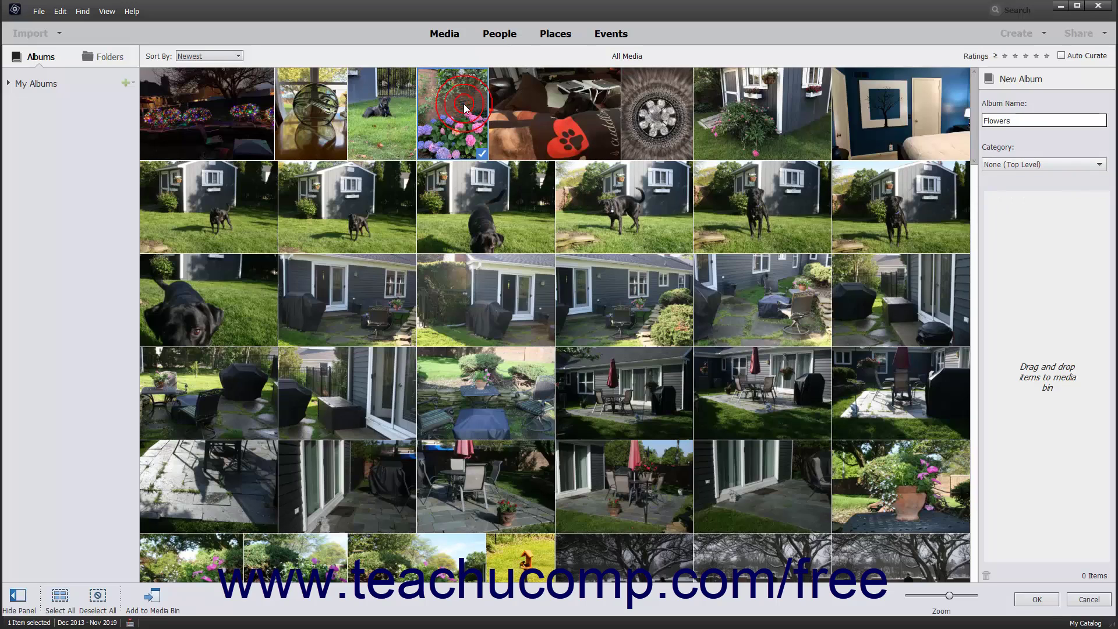
left_click_drag(465, 107, 1037, 238)
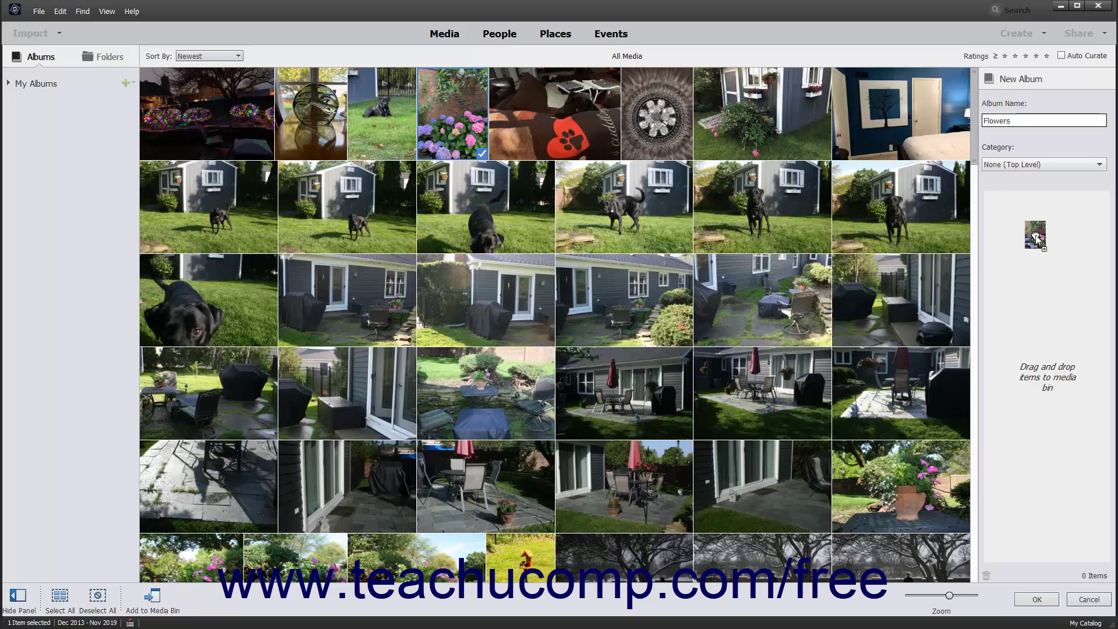
left_click_drag(1037, 238, 1038, 238)
left_click_drag(782, 117, 1043, 280)
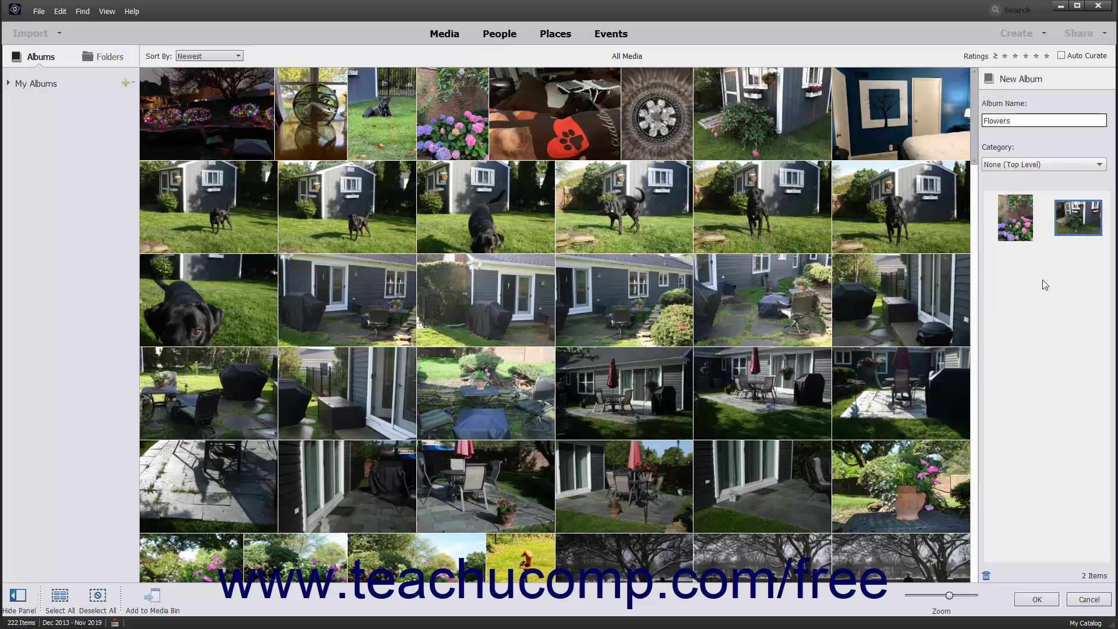
left_click(1025, 237)
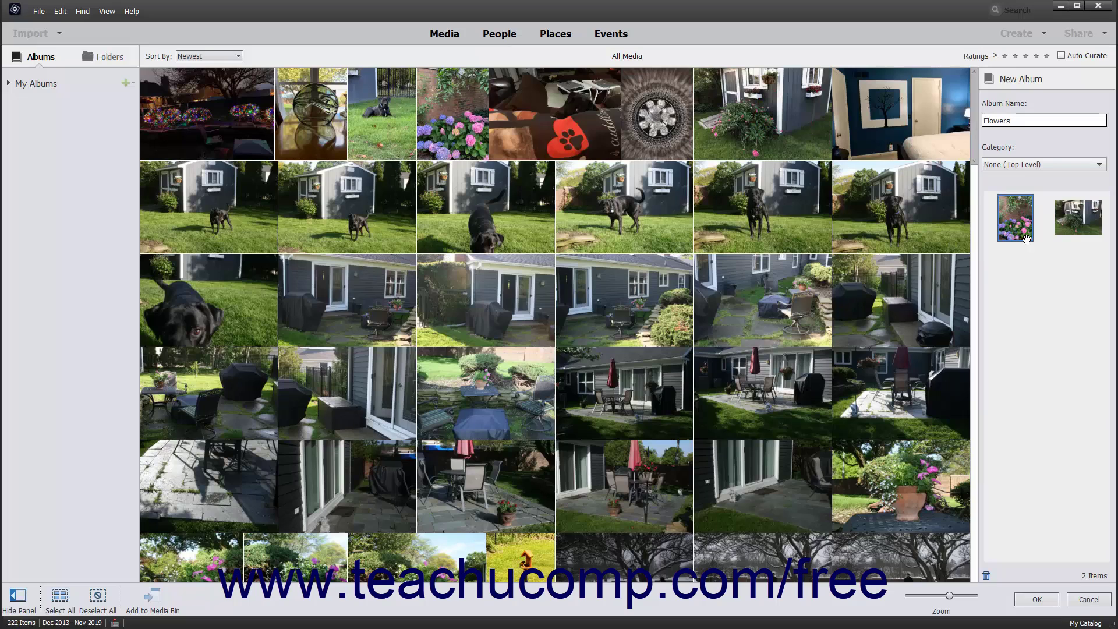
left_click_drag(1027, 239, 1113, 242)
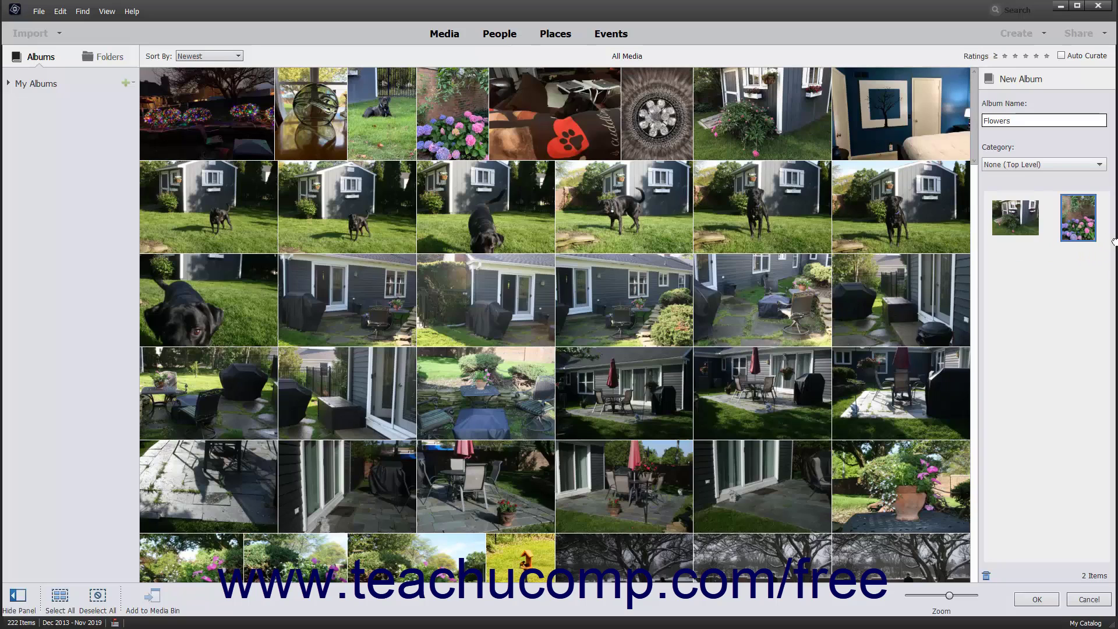
- Save the Flowers album, then drop the potted-flower photo onto it under My Albums
left_click(1037, 600)
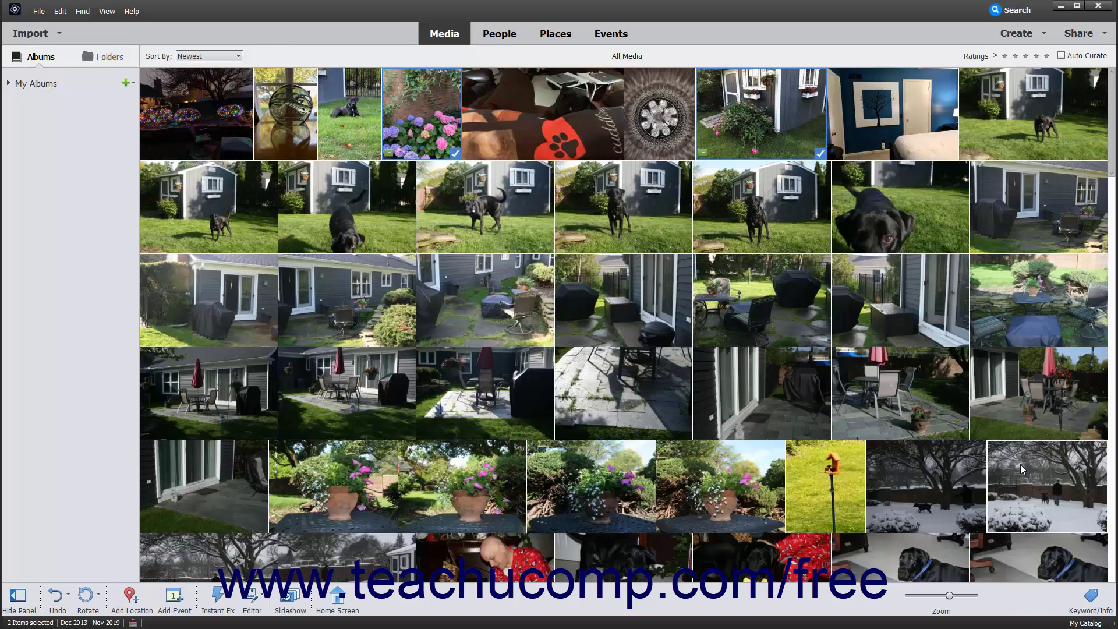
left_click(8, 84)
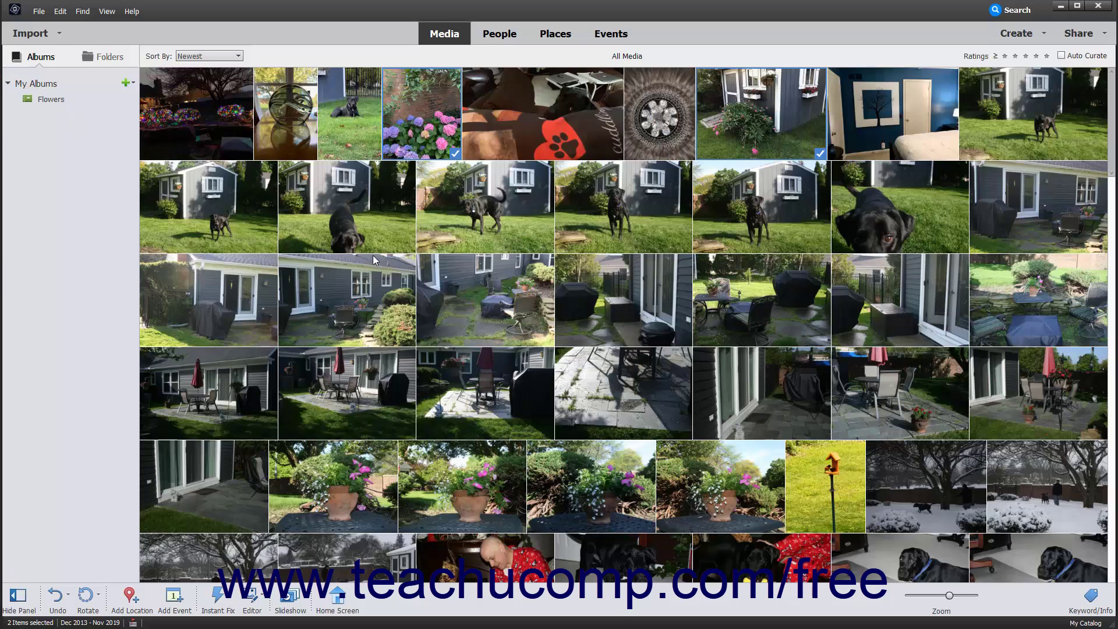
left_click(488, 484)
left_click_drag(488, 488, 69, 114)
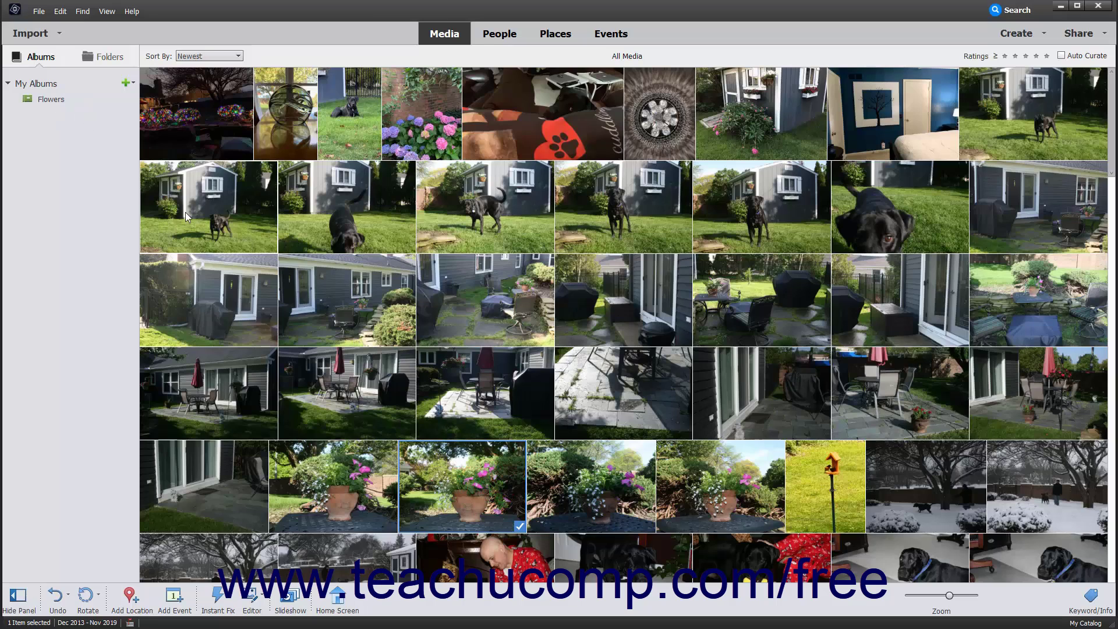
- Remove the potted pink-flower photo from the Flowers album via Remove from Album > Flowers
right_click(460, 491)
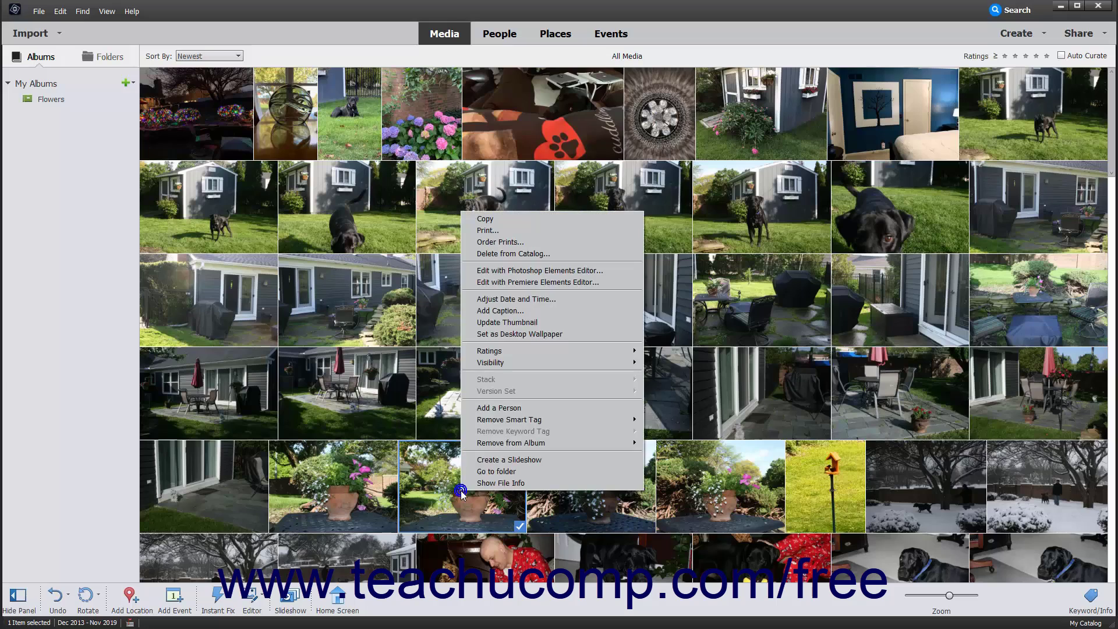
mouse_move(541, 444)
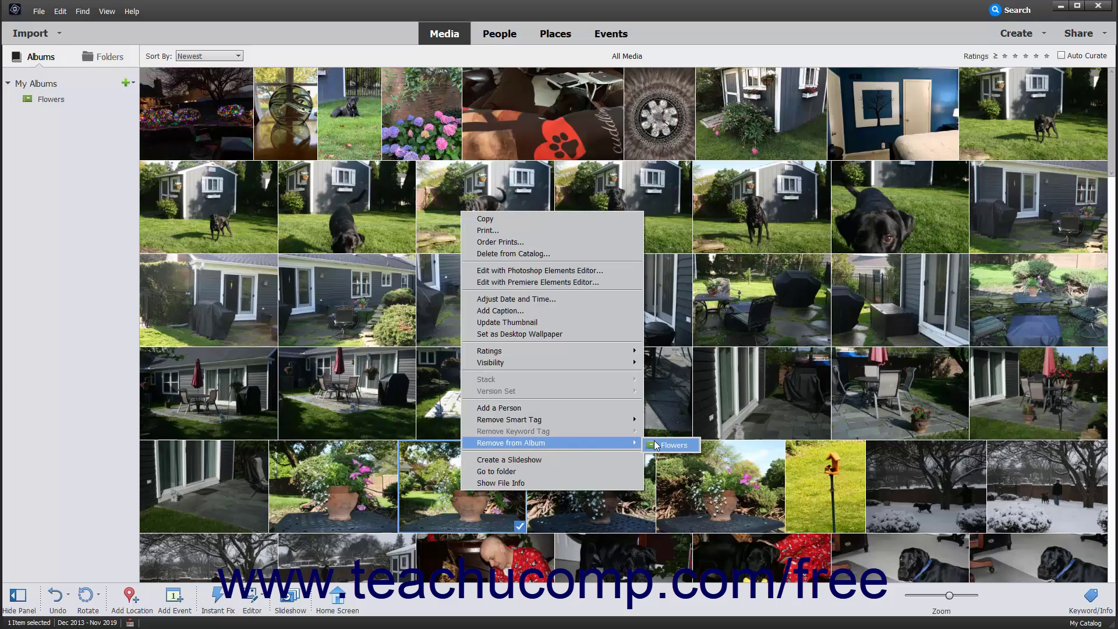
left_click(655, 443)
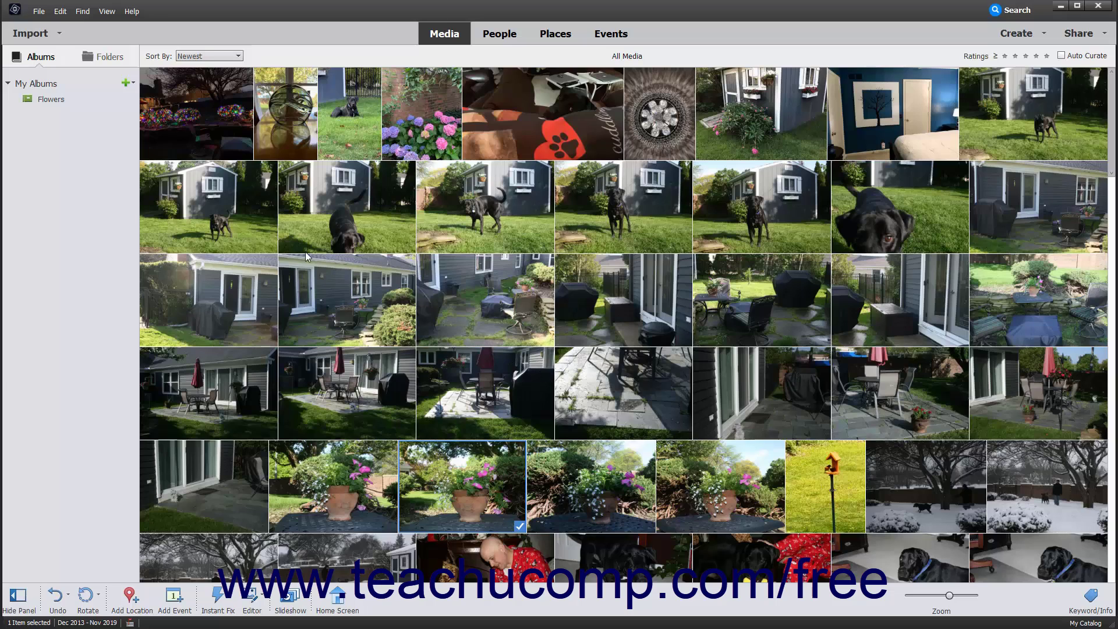
left_click(42, 58)
left_click(7, 83)
left_click(7, 83)
left_click(7, 83)
left_click(7, 83)
left_click(42, 102)
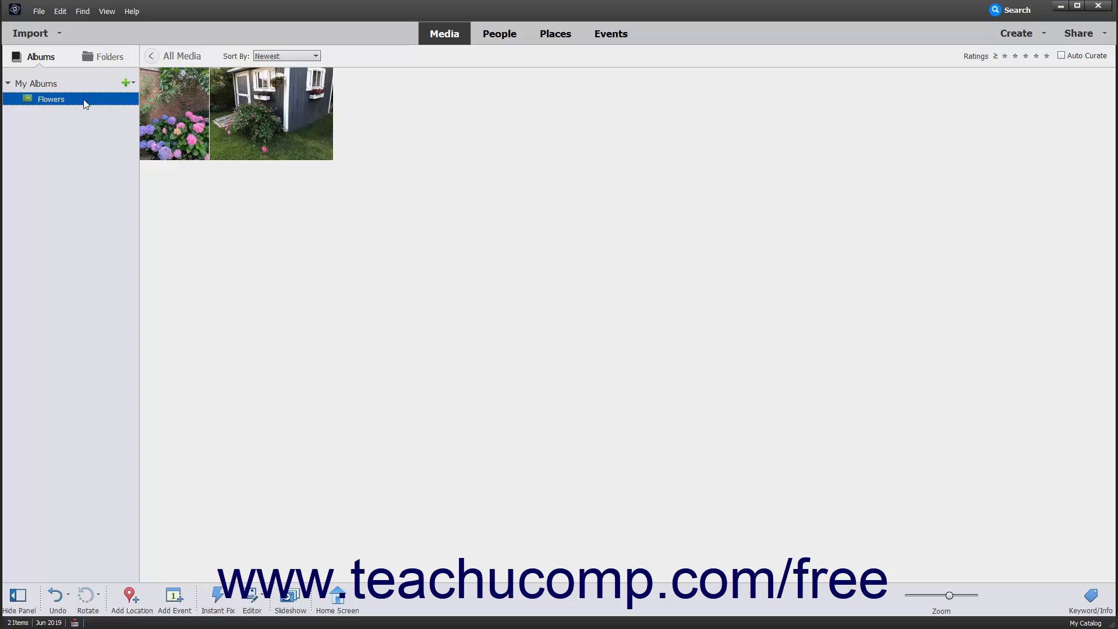
left_click(152, 57)
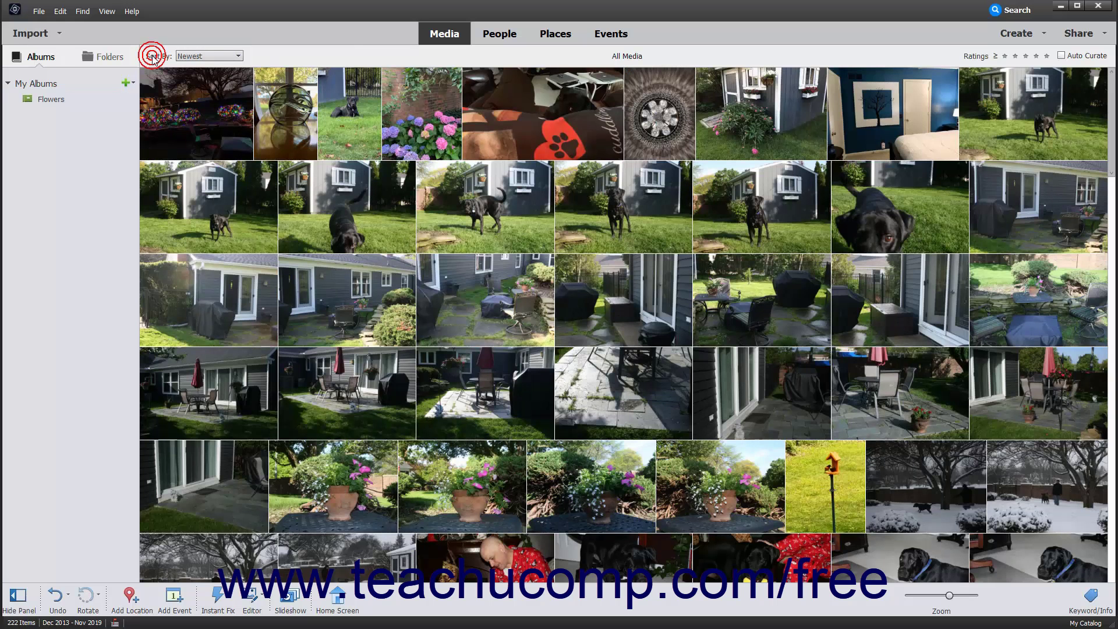
- Delete the Flowers album and confirm, keeping all 222 media items in the catalog
right_click(60, 100)
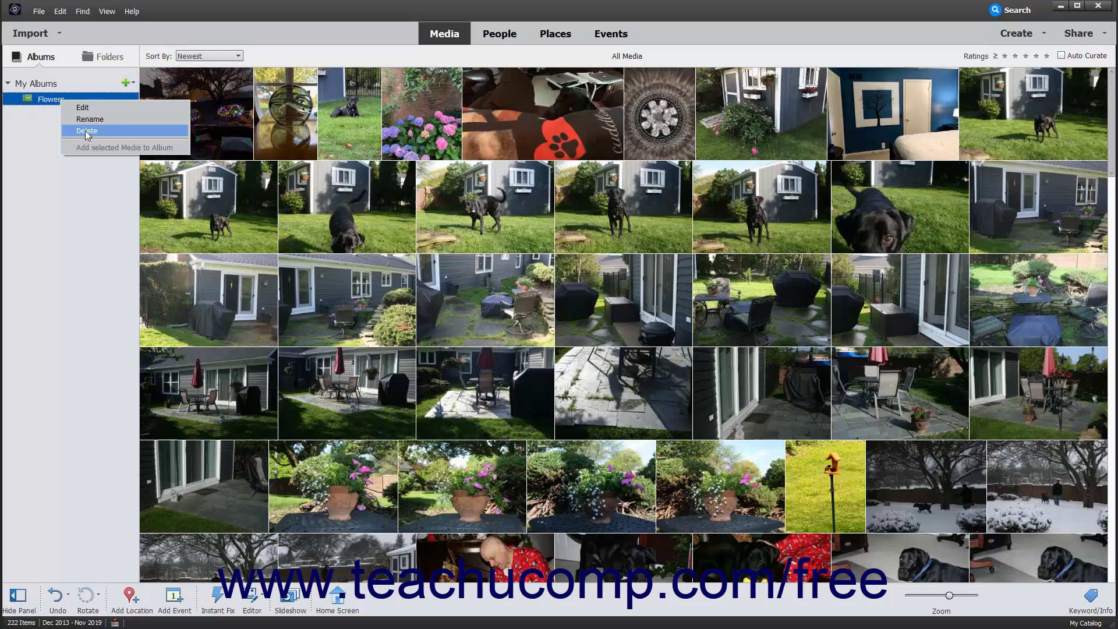
left_click(85, 131)
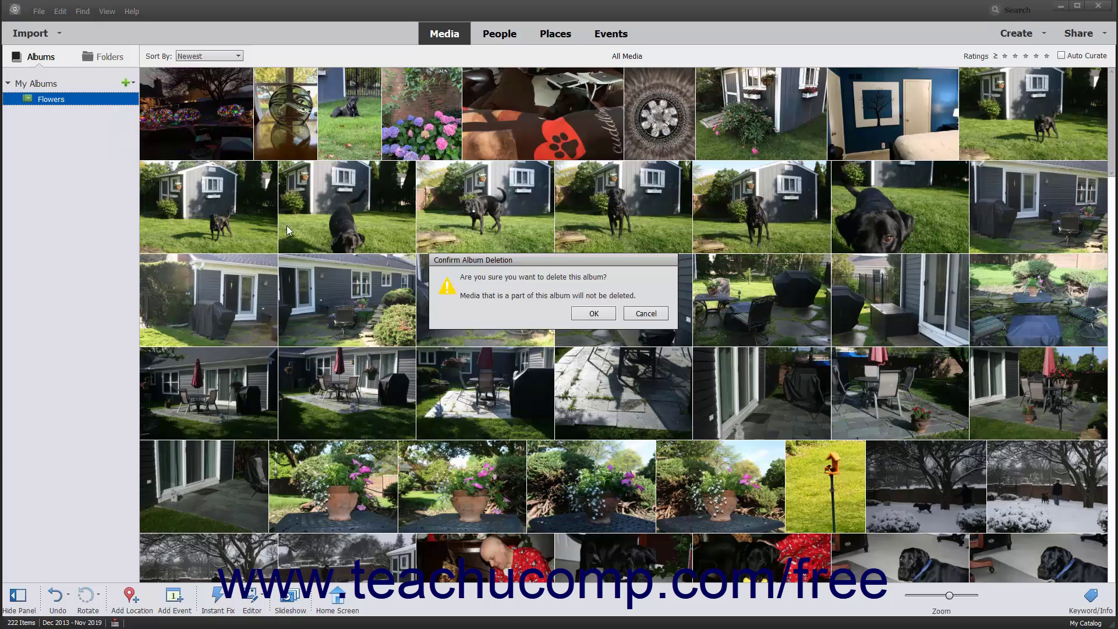
left_click(610, 315)
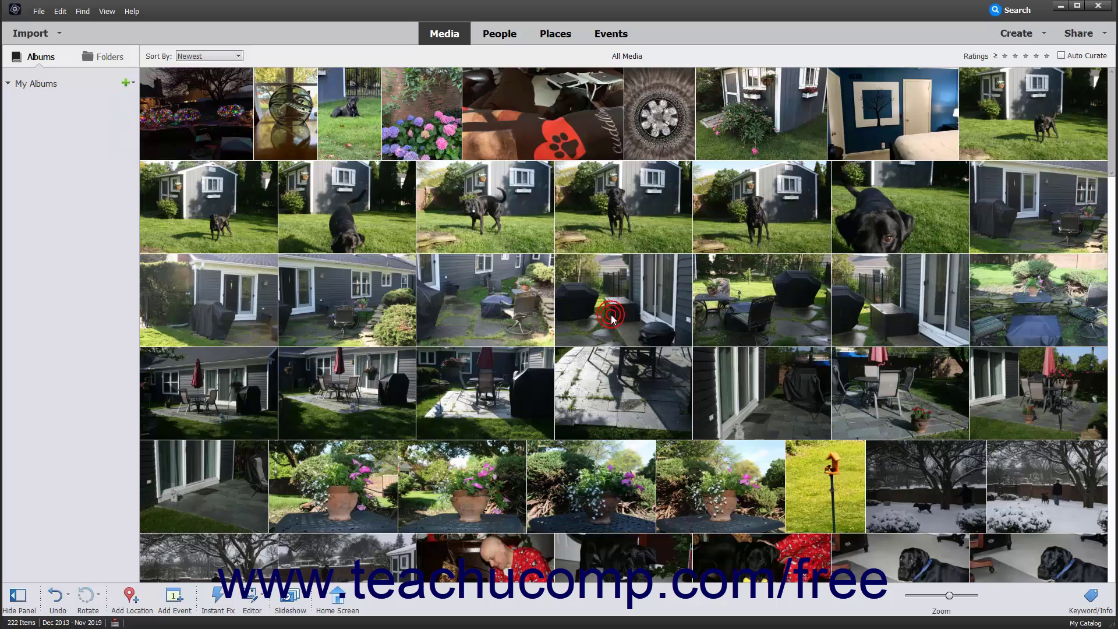